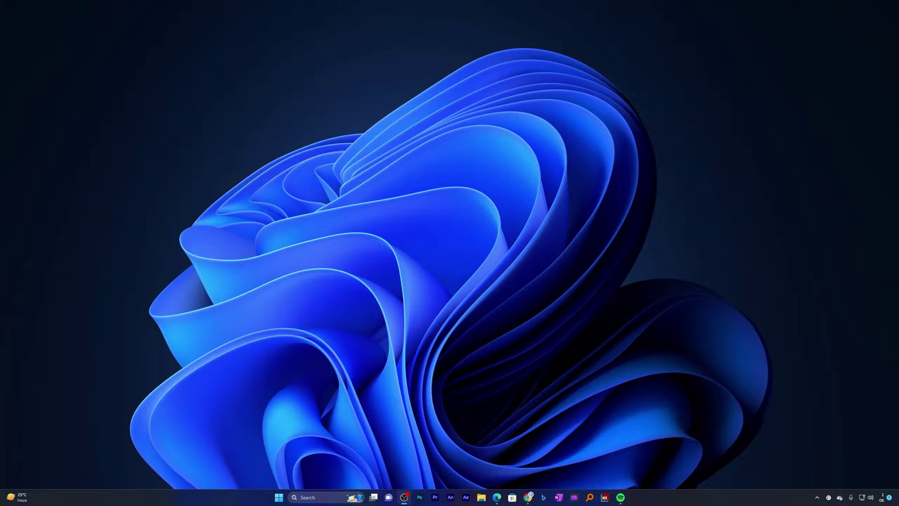
Add four more programs to the uninstall selection.
key("alt+Tab")
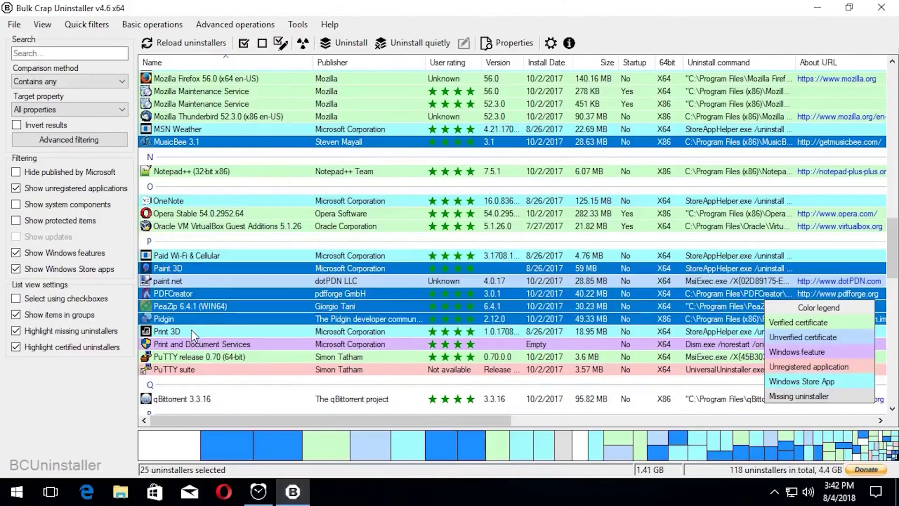
scroll(192, 329, "down", 10)
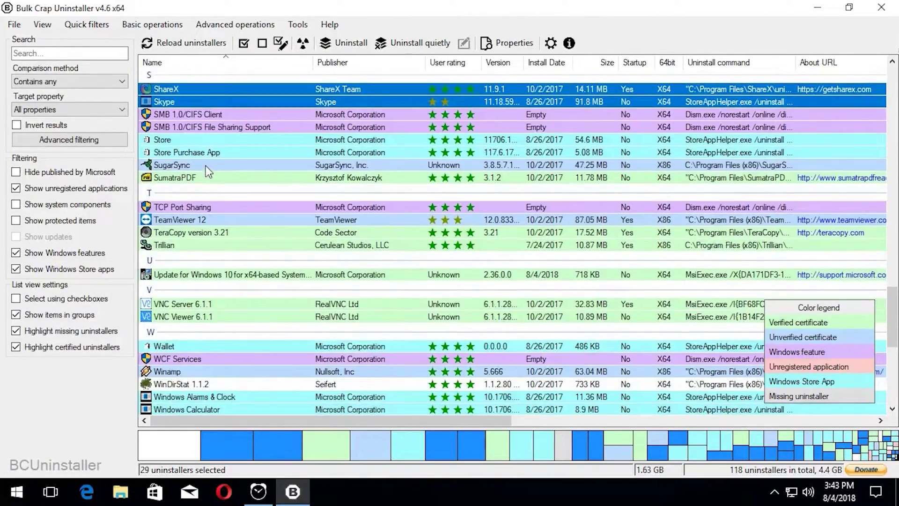
left_click(184, 232, "ctrl")
scroll(184, 243, "down", 5)
left_click(192, 161, "ctrl")
scroll(192, 169, "down", 5)
left_click(203, 270, "shift")
left_click(189, 384, "shift")
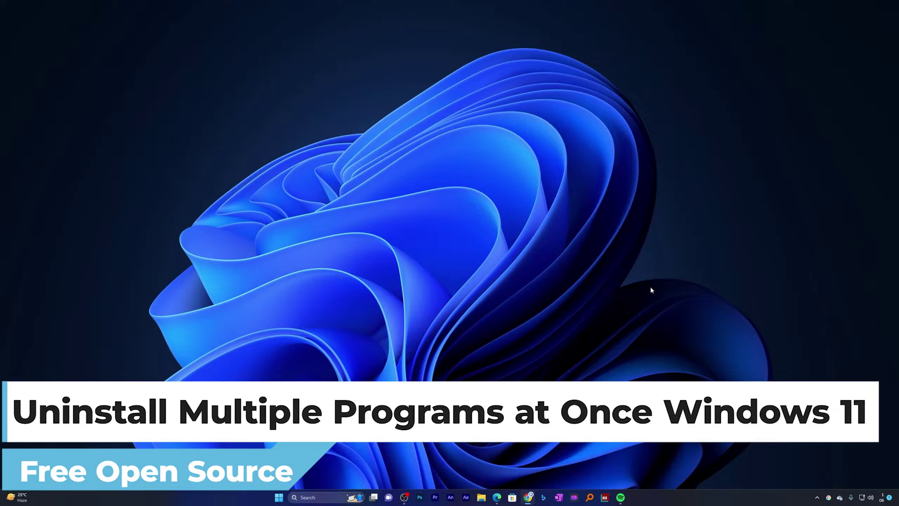
In Chrome's new tab page, search Google for 'bulk crap uninstaller'.
left_click(527, 497)
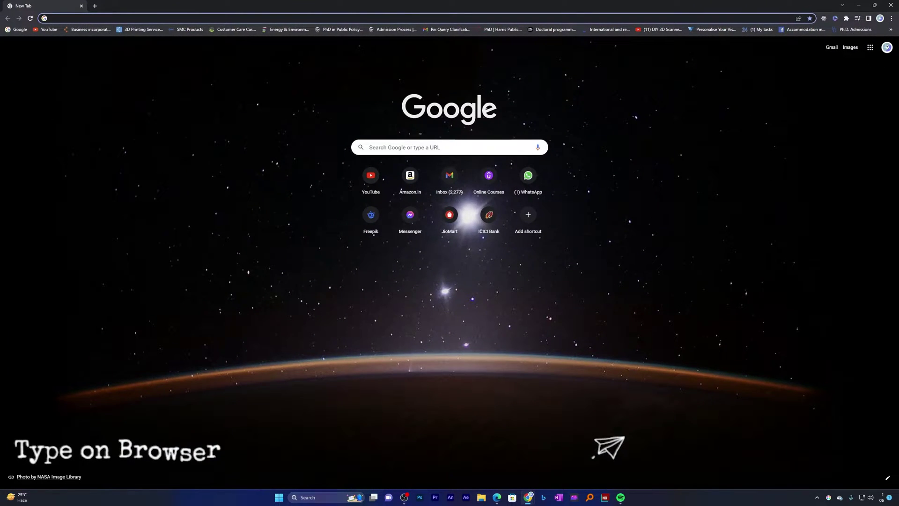
left_click(383, 146)
type("bulk cra")
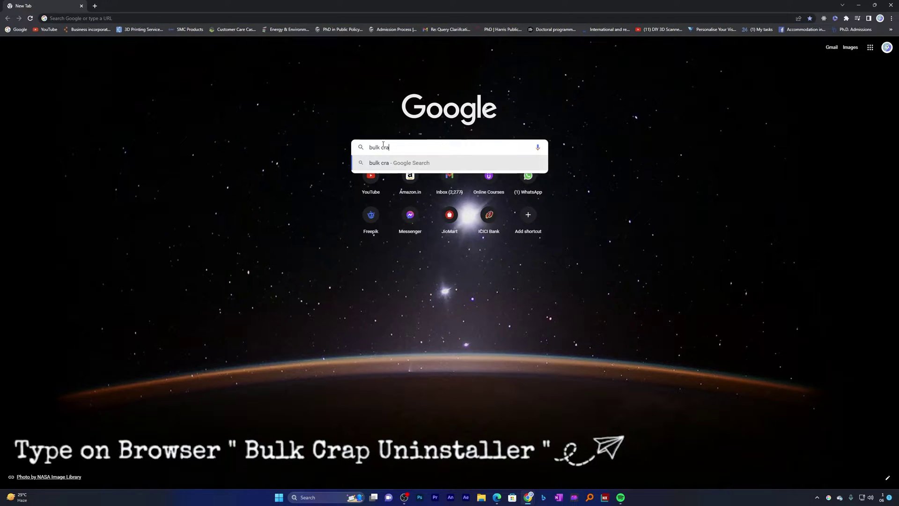
type("p uninstaller")
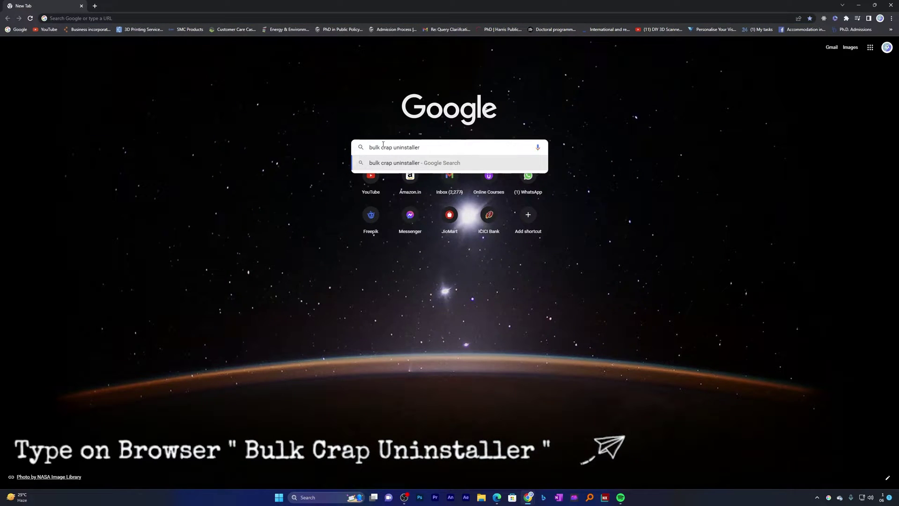
key("Return")
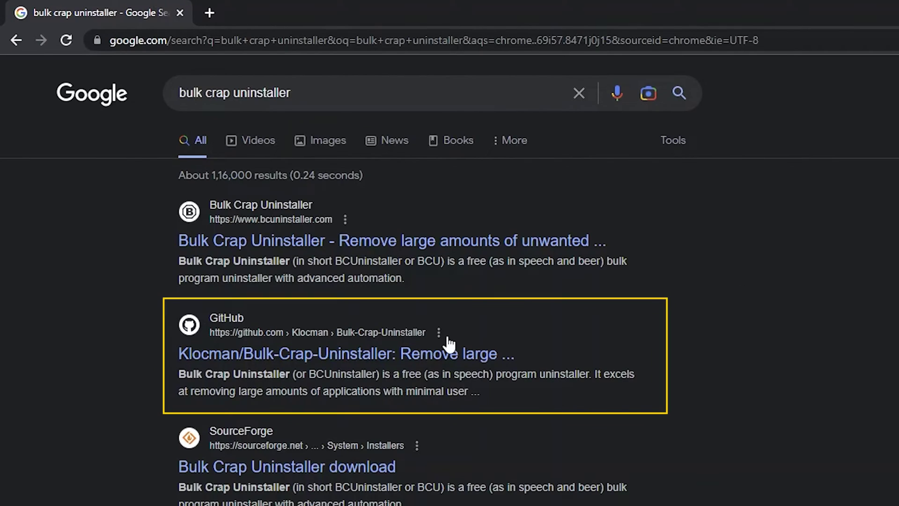
Follow the GitHub result to the FossHub page and download the Installer and Portable edition.
left_click(311, 353)
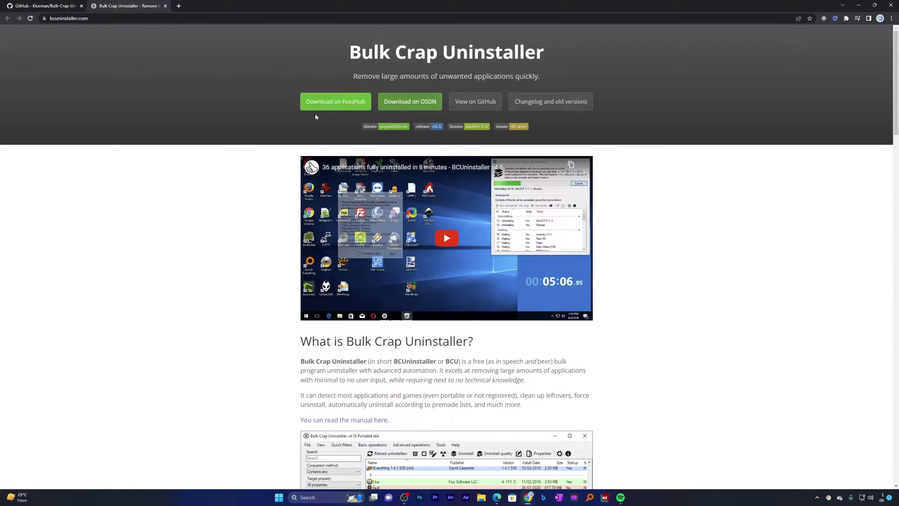
left_click(339, 107)
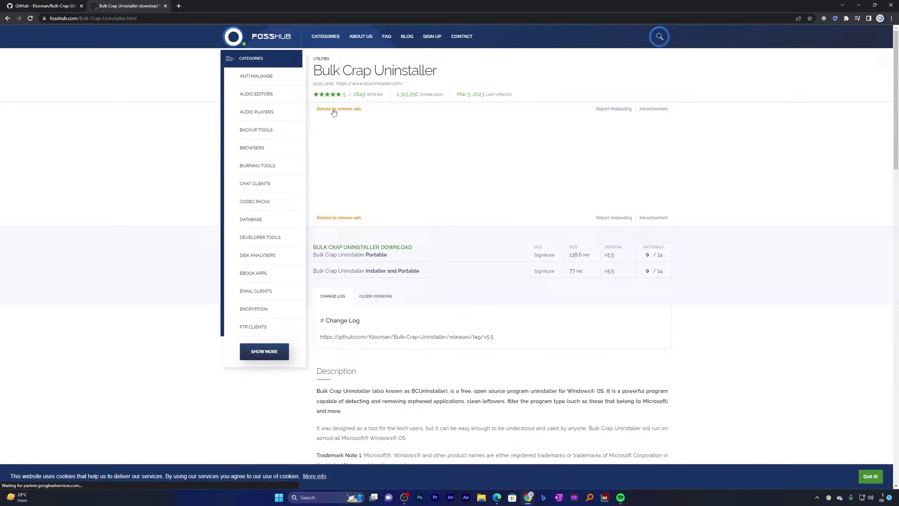
scroll(364, 148, "down", 3)
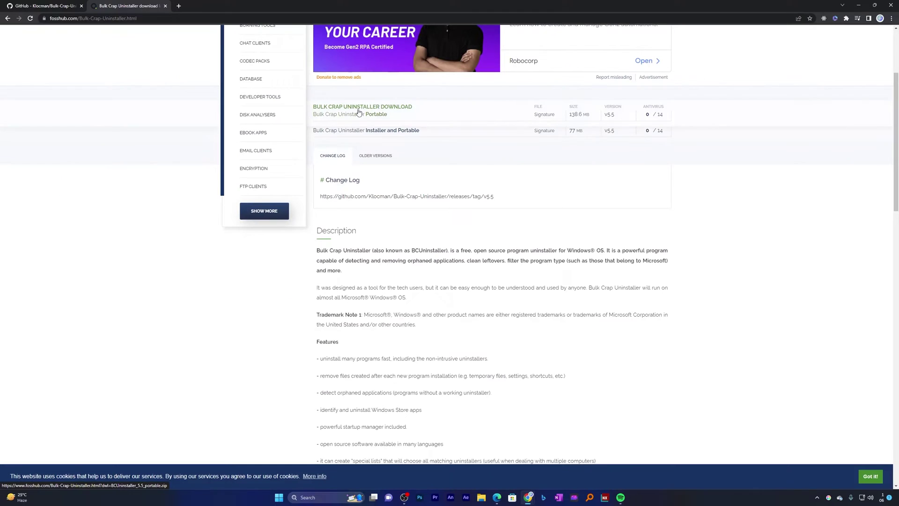
left_click(392, 130)
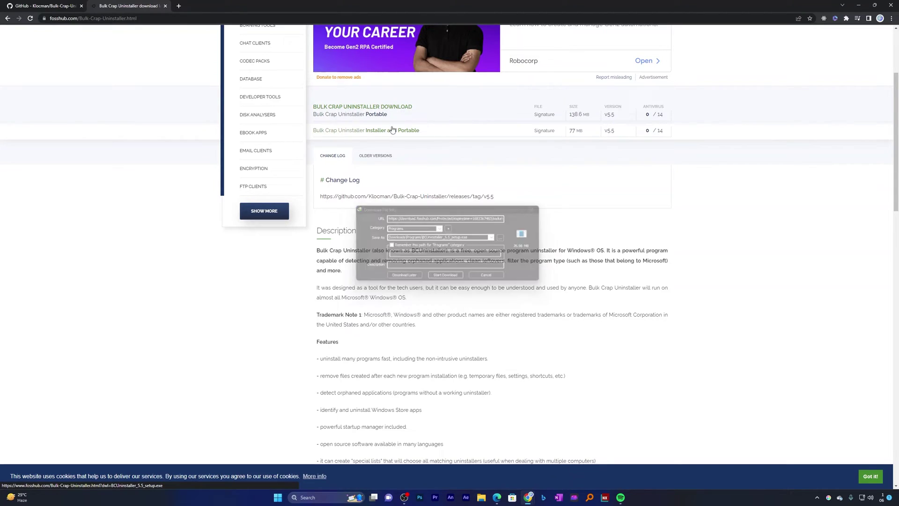
Download and run the setup, choose Standard Installation and accept the licence agreement.
key("Return")
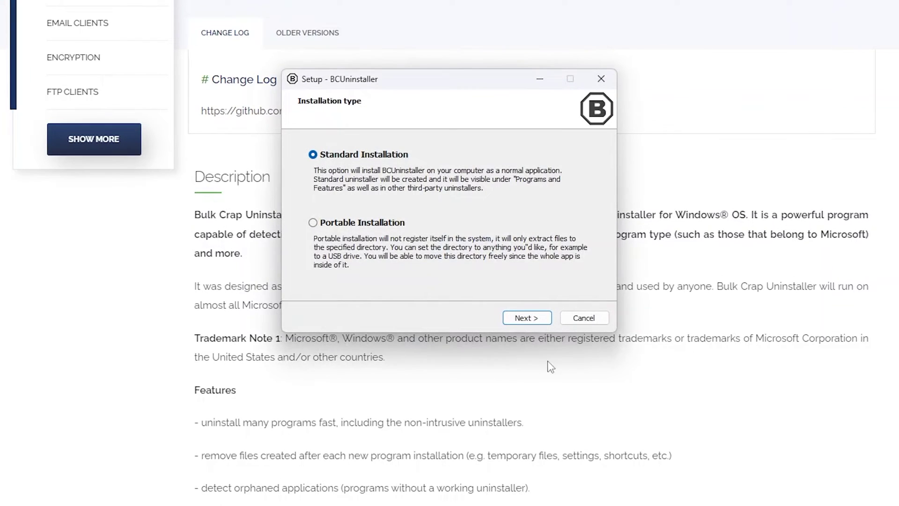
left_click(526, 317)
left_click(352, 276)
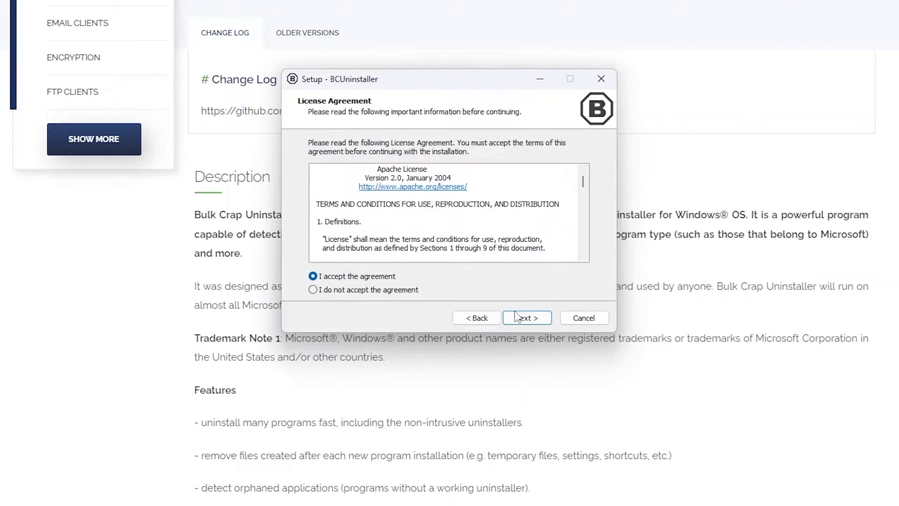
Move back and forth between the licence, destination folder and component pages.
left_click(522, 319)
left_click(522, 318)
left_click(473, 317)
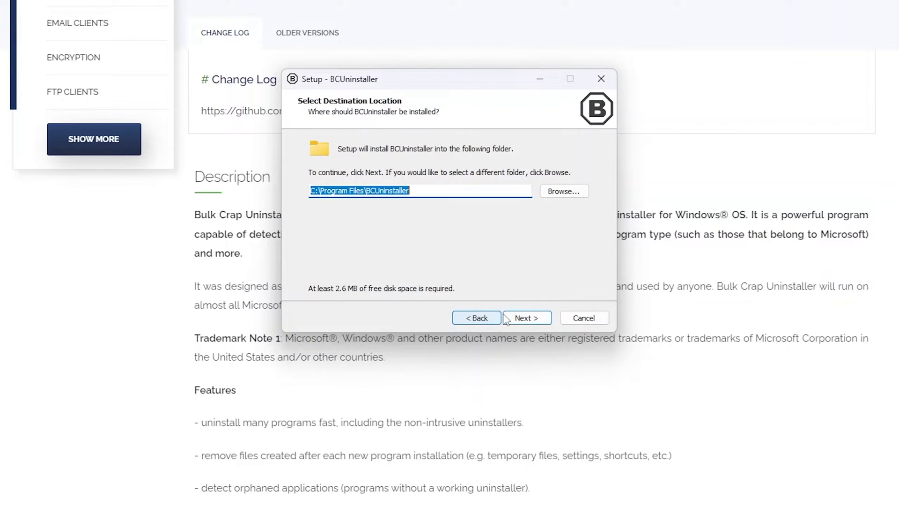
left_click(472, 314)
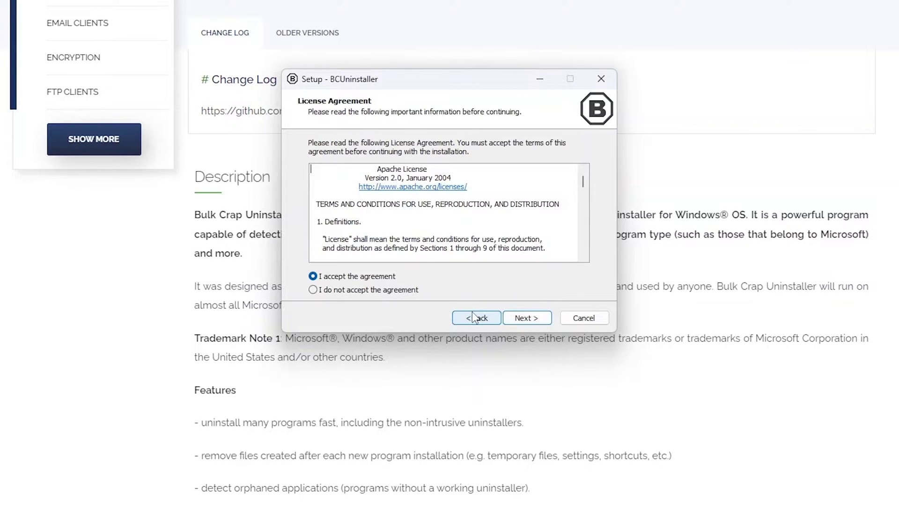
left_click(537, 314)
left_click(538, 314)
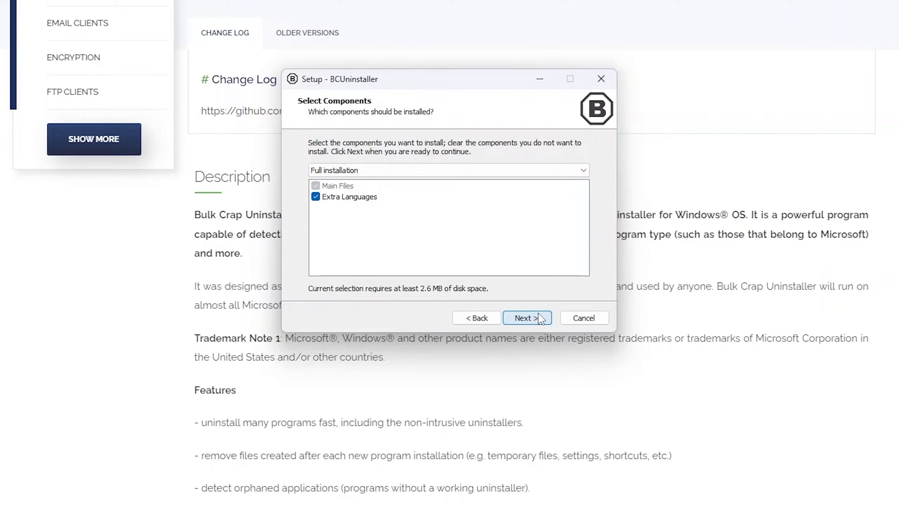
left_click(486, 318)
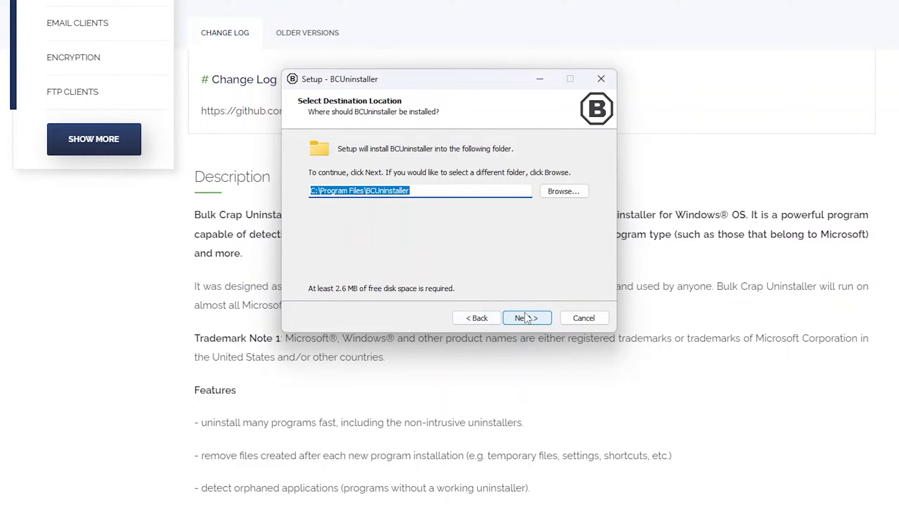
left_click(526, 318)
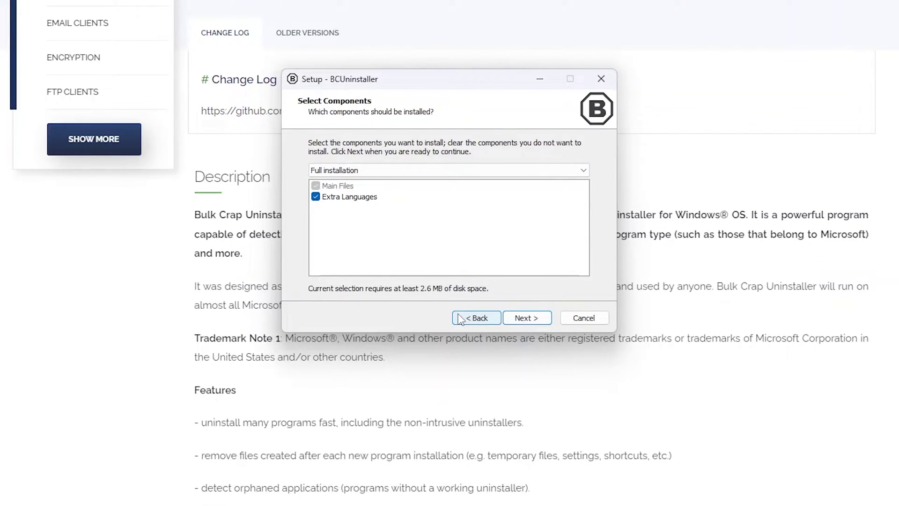
left_click(474, 319)
left_click(476, 321)
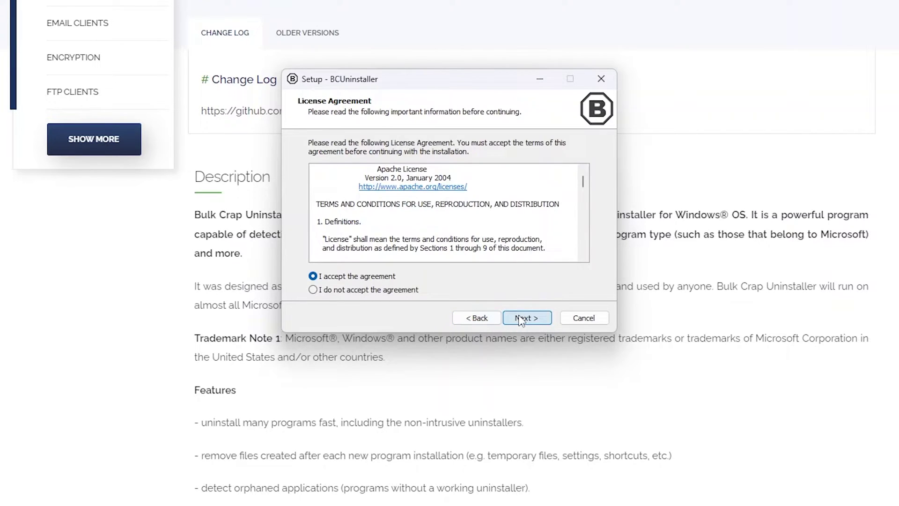
left_click(518, 318)
Keep the default C:\Program Files\BCUninstaller folder, full components and Start Menu folder, then install.
left_click(522, 319)
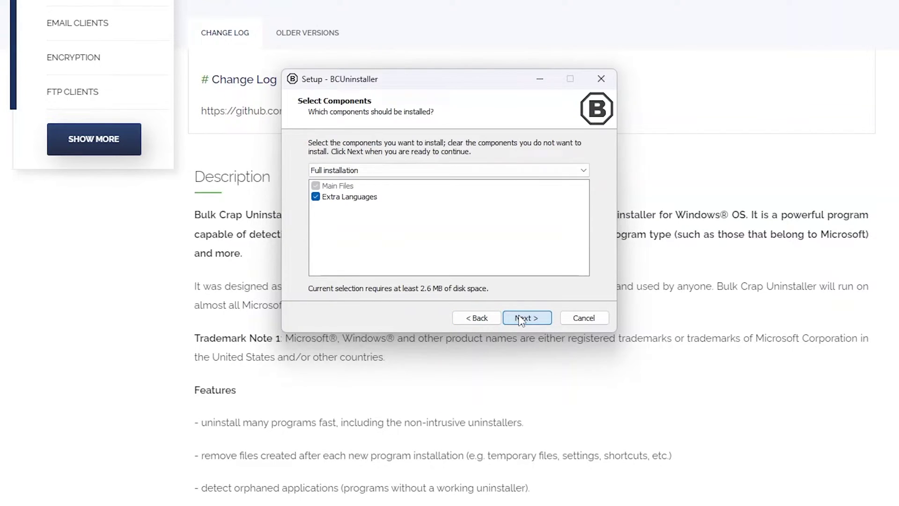
left_click(542, 318)
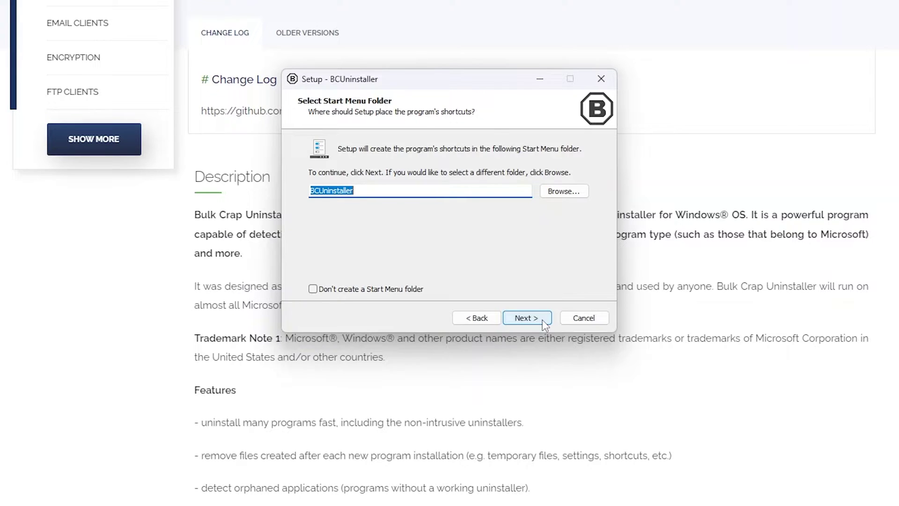
left_click(542, 319)
left_click(543, 319)
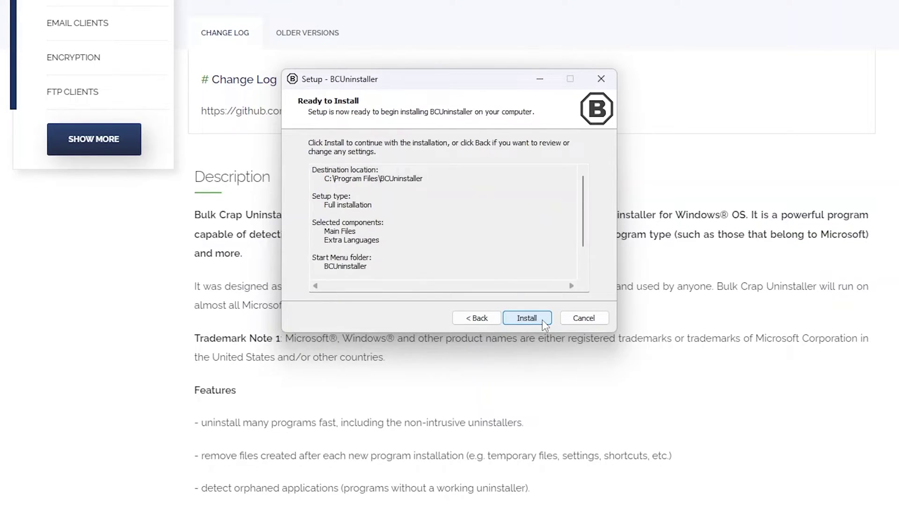
left_click(542, 319)
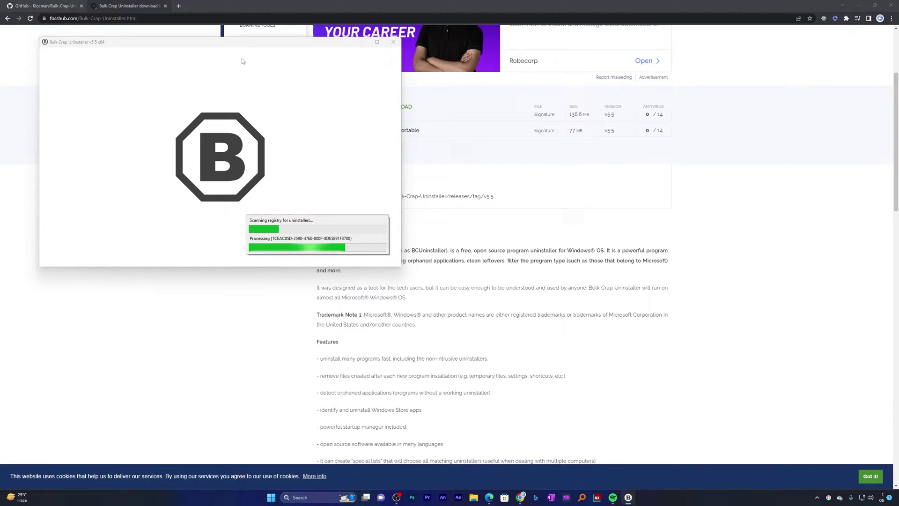
Move the Bulk Crap Uninstaller loading window toward the screen centre while it scans.
left_click_drag(242, 43, 582, 156)
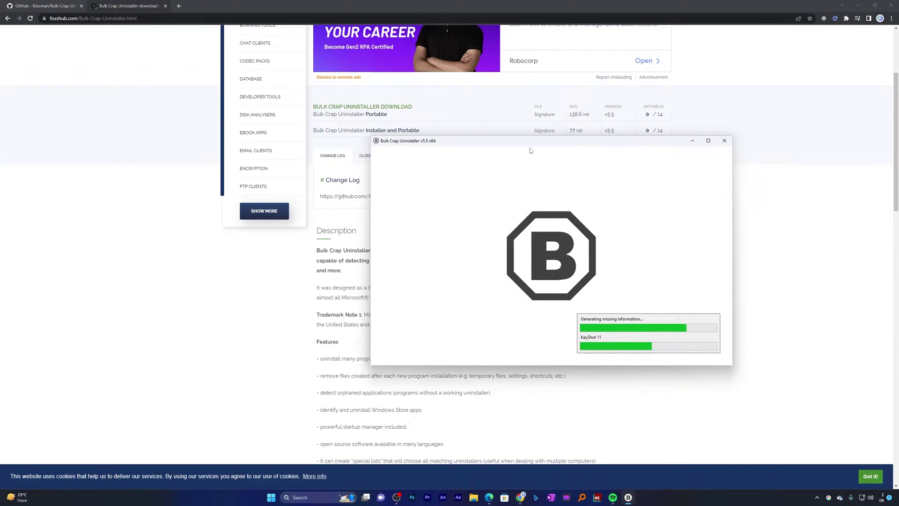
Maximize the window, enable system components and protected uninstallers in setup, finish, and close the Welcome message.
left_click(708, 141)
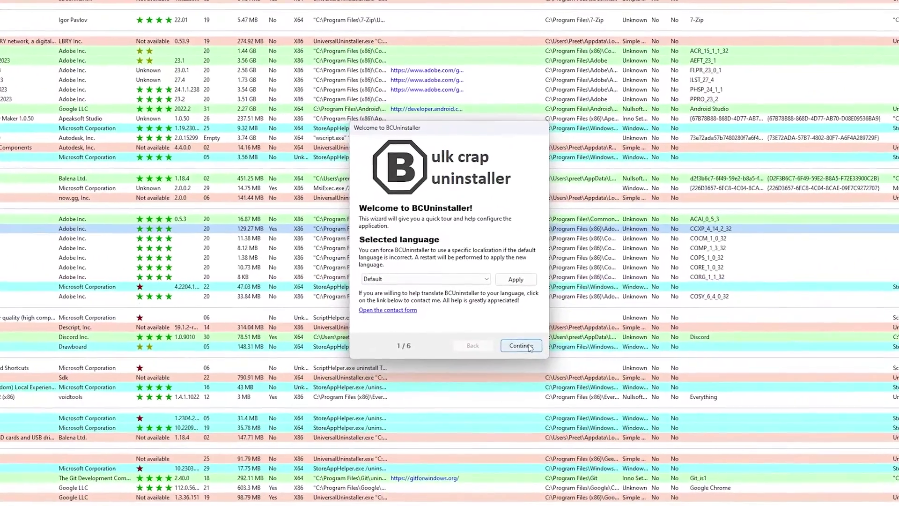
left_click(502, 320)
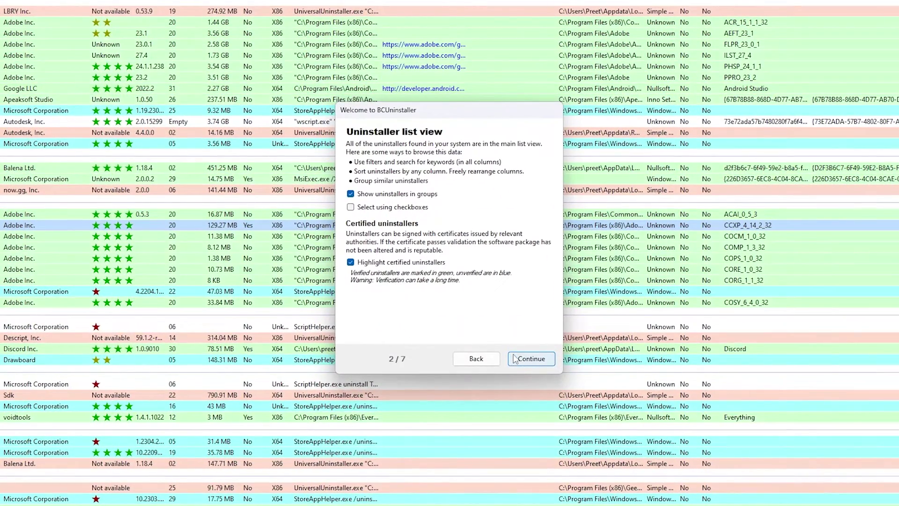
left_click(533, 362)
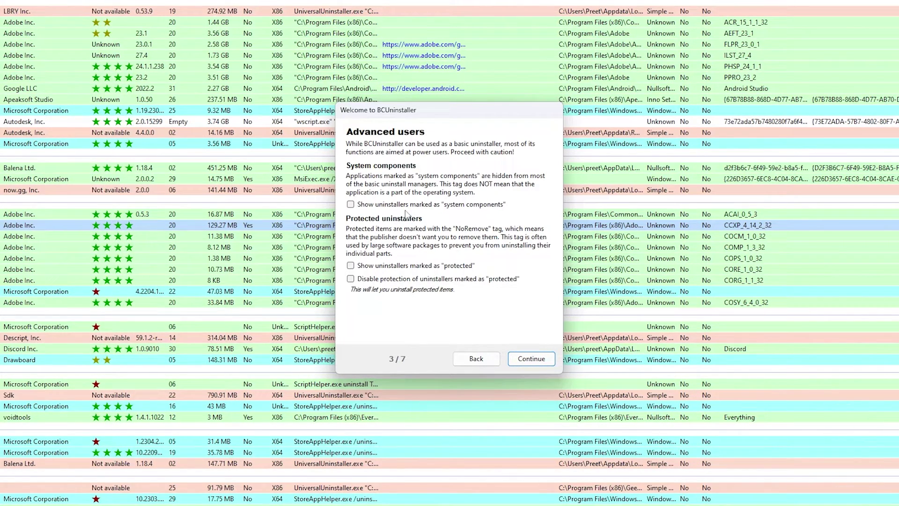
left_click(351, 204)
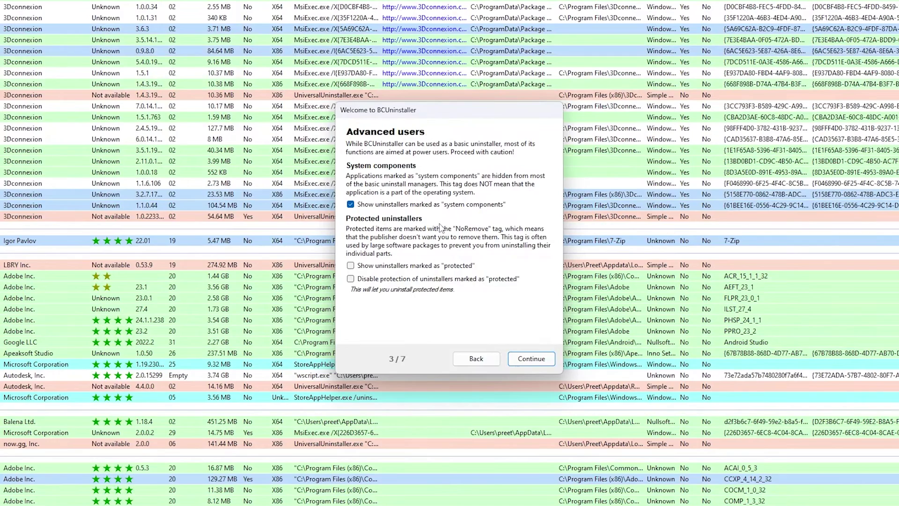
left_click(351, 266)
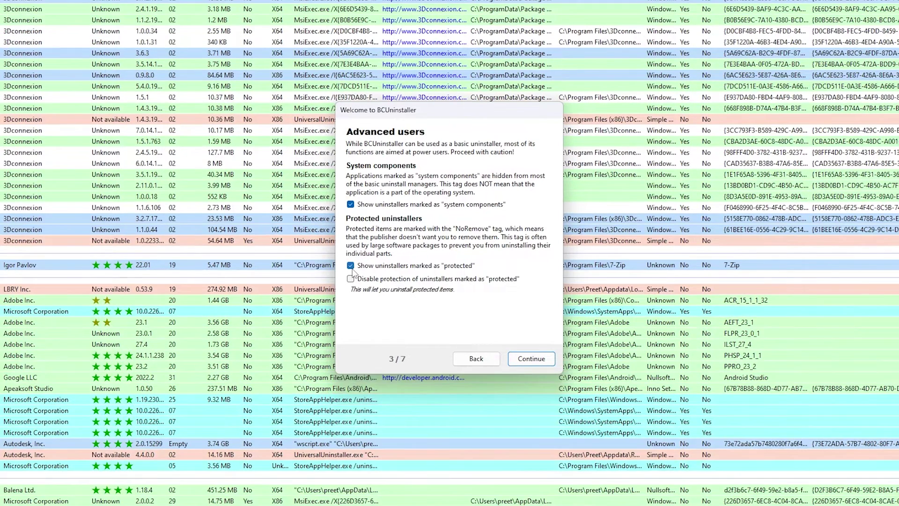
left_click(532, 358)
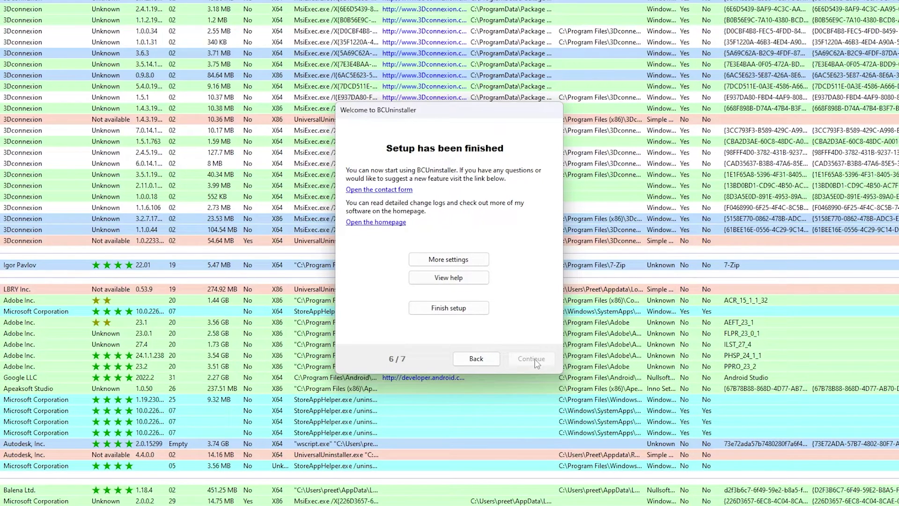
left_click(472, 309)
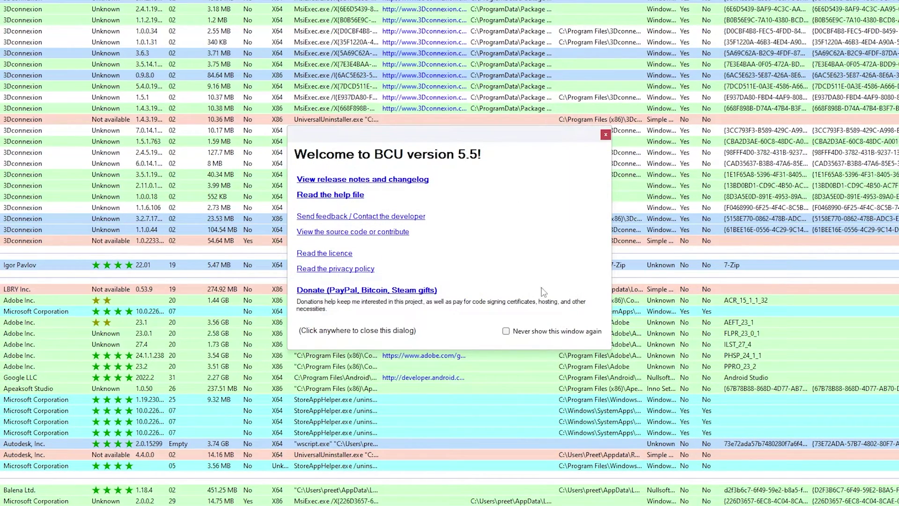
left_click(604, 136)
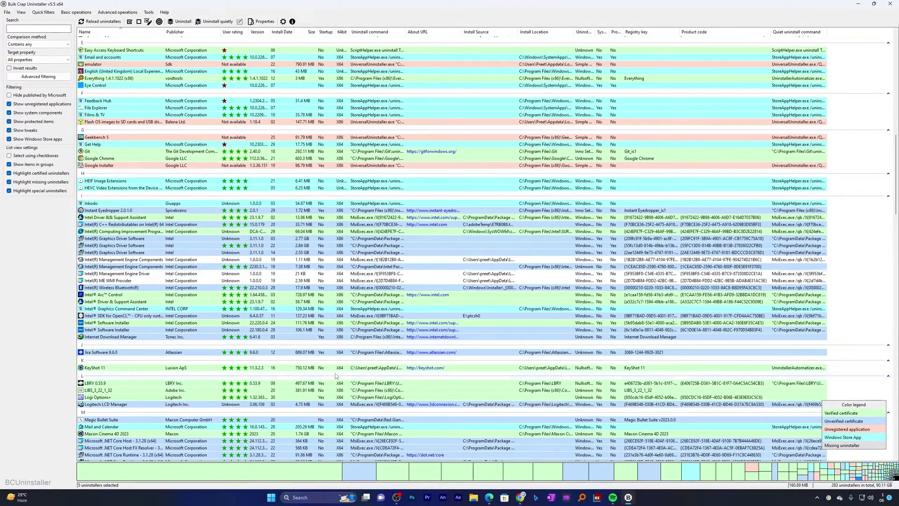
scroll(286, 354, "down", 5)
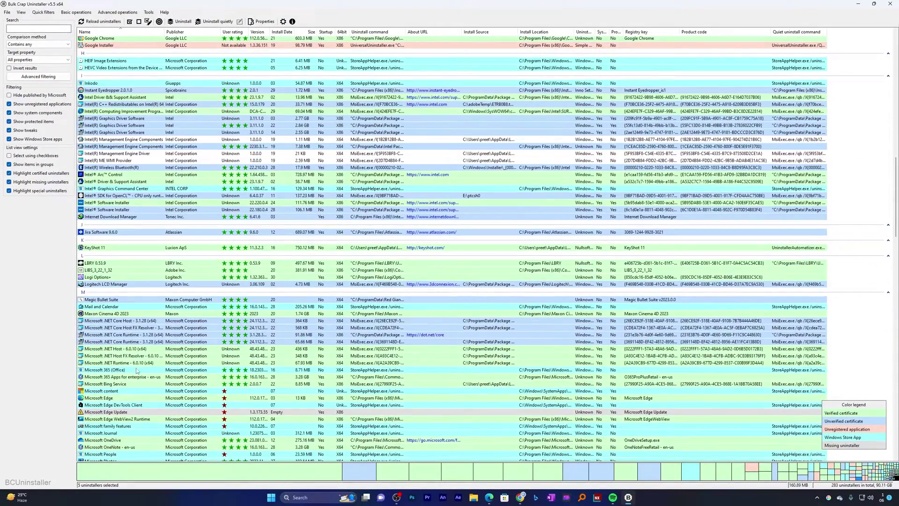
left_click(137, 371)
left_click(134, 384, "shift")
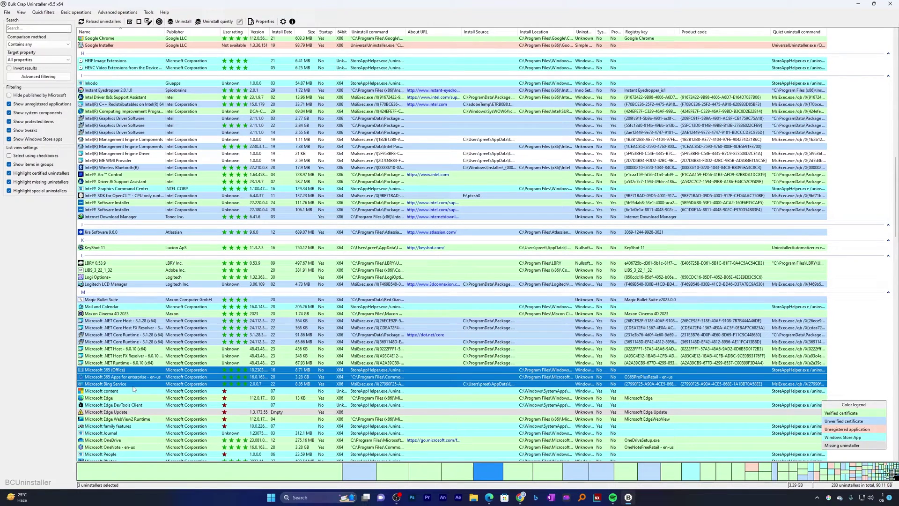
right_click(135, 385)
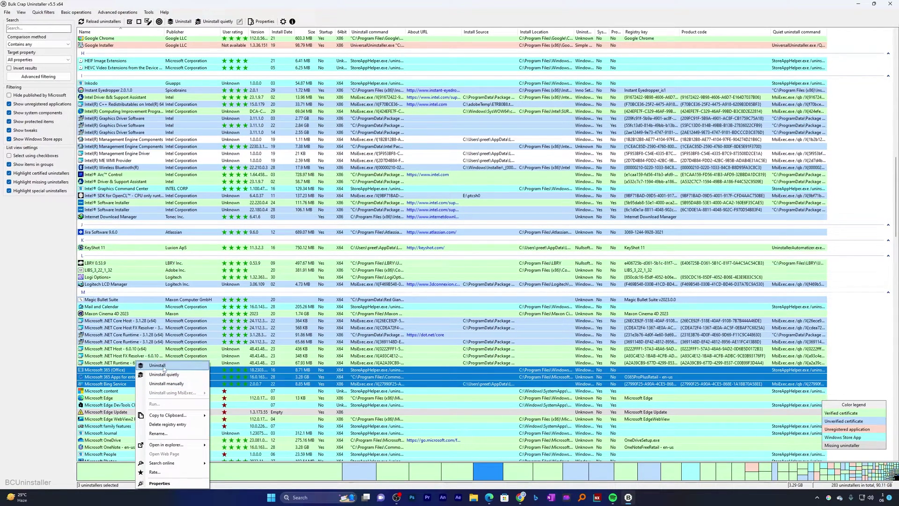
left_click(164, 365)
left_click(464, 205)
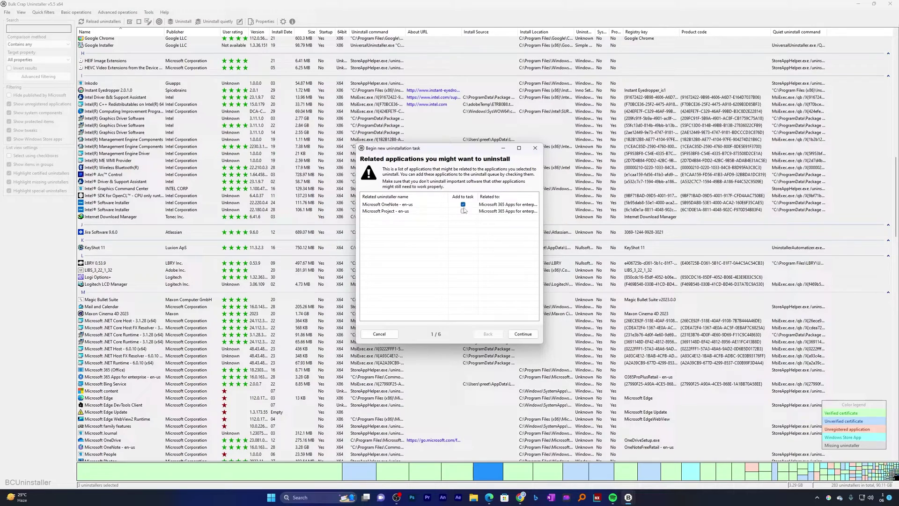
left_click(521, 334)
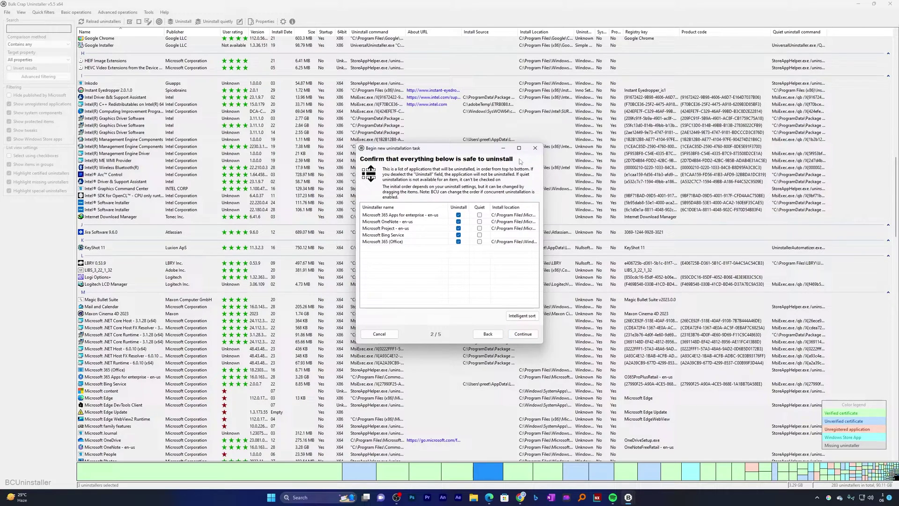
left_click(535, 152)
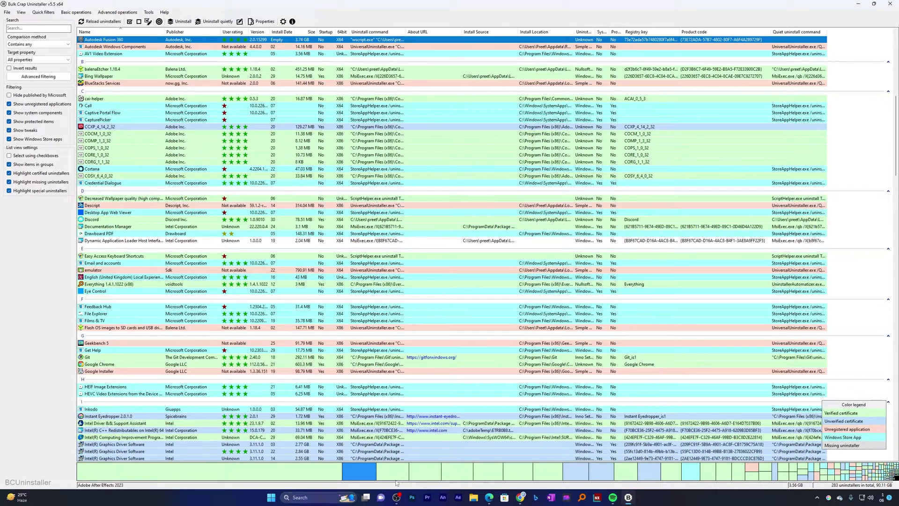
left_click(416, 476)
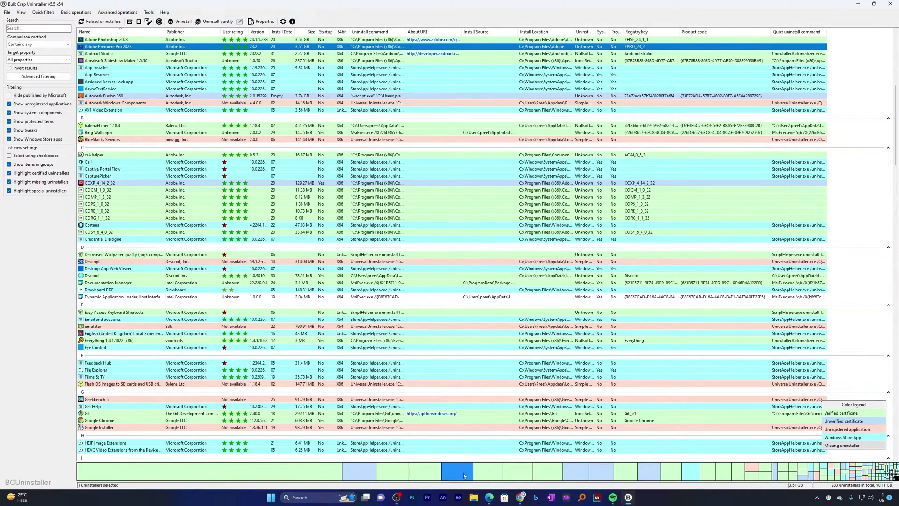
left_click(485, 474)
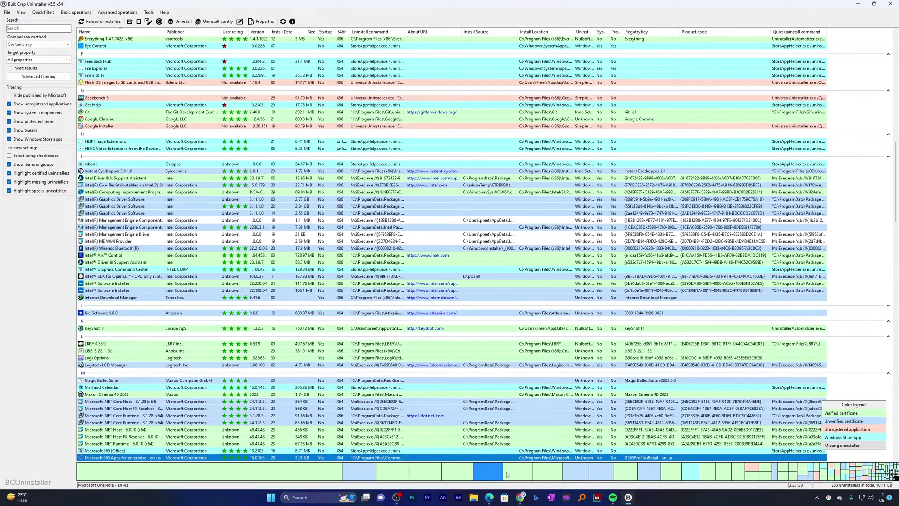
left_click(548, 473)
left_click(602, 473)
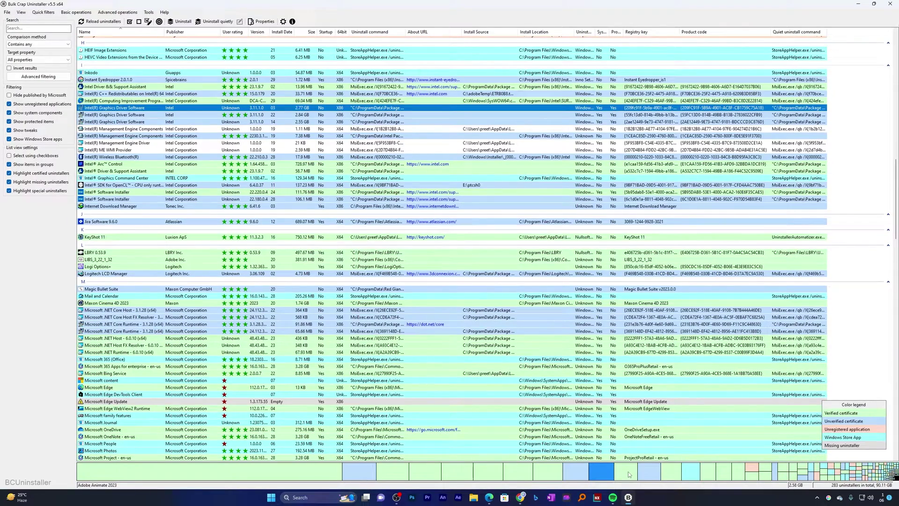
left_click(649, 472)
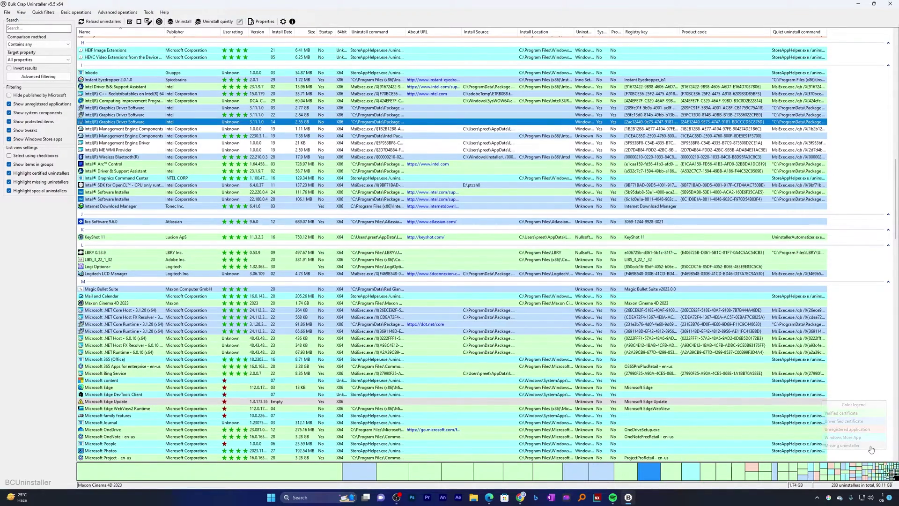
left_click(871, 475)
left_click(843, 473)
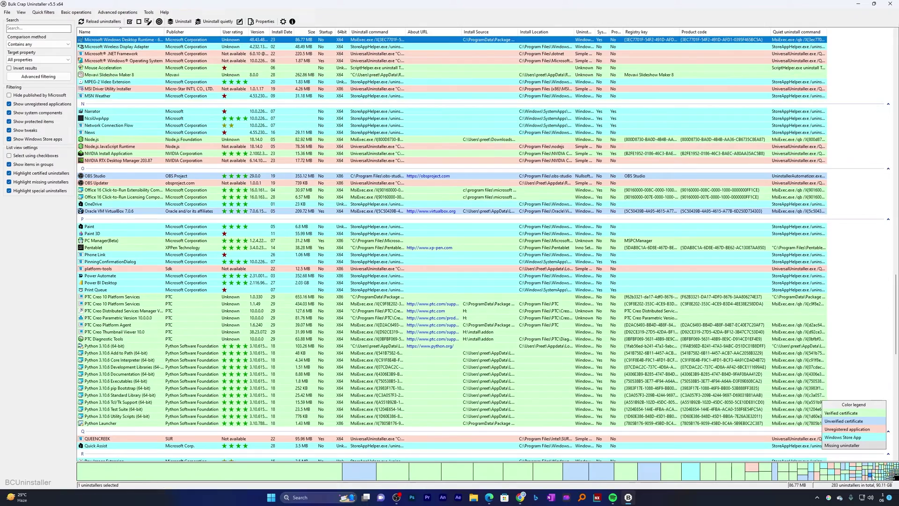
left_click(800, 473)
left_click(768, 474)
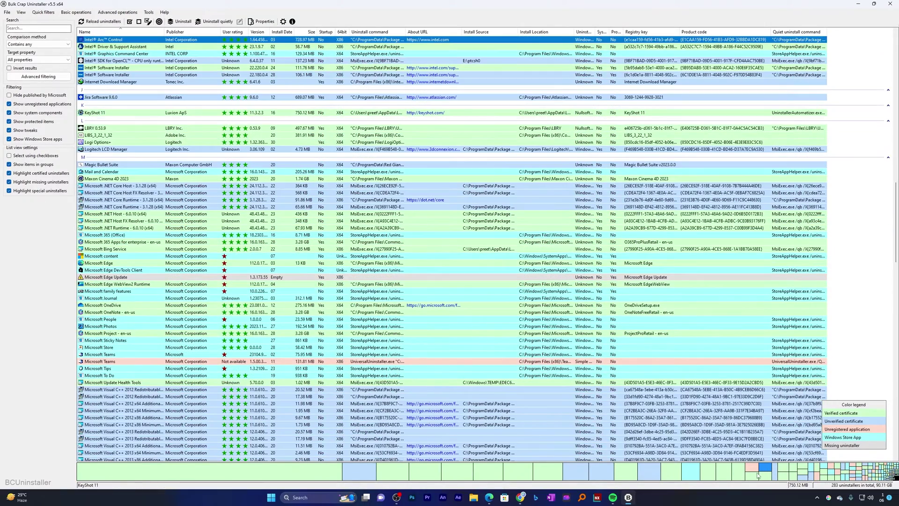
left_click(748, 476)
left_click(721, 475)
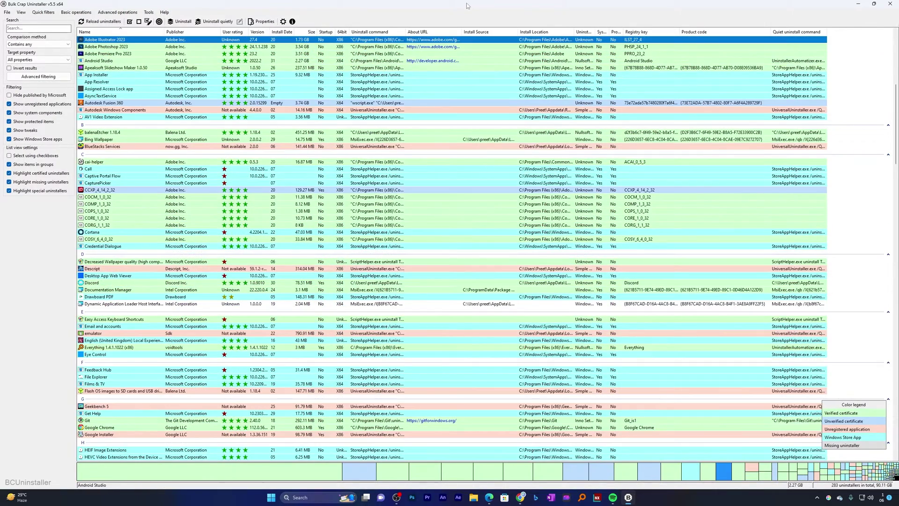